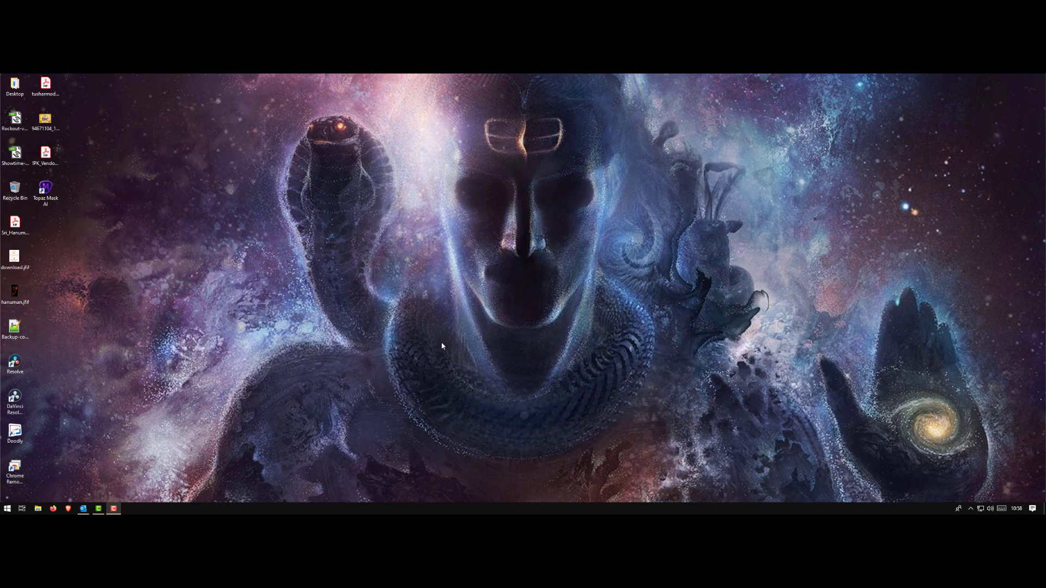
Step: Launch Doodly from its desktop shortcut
double_click(14, 434)
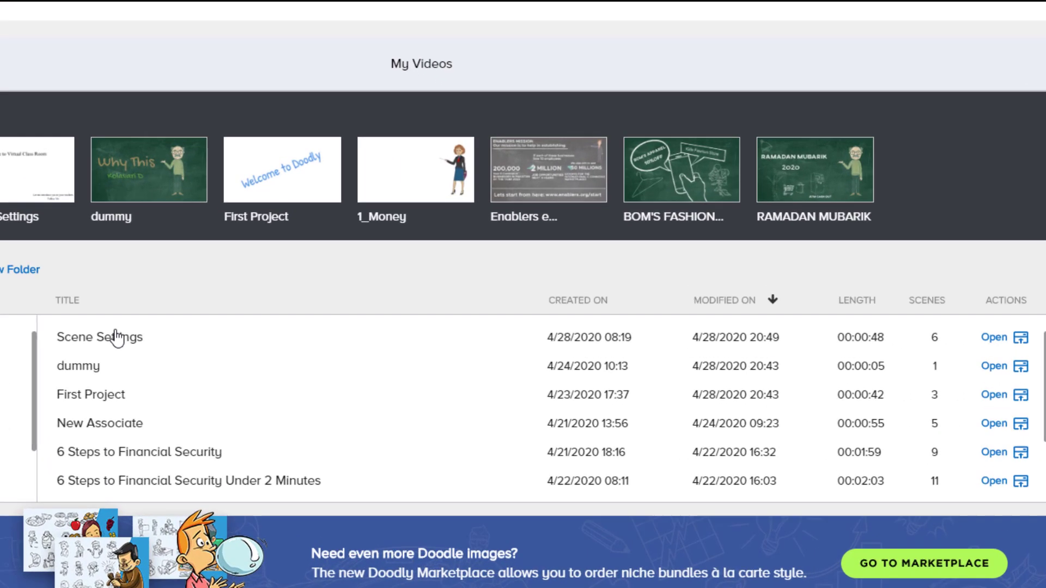
Step: Open the Scene Settings project from the Projects list for editing
left_click(369, 237)
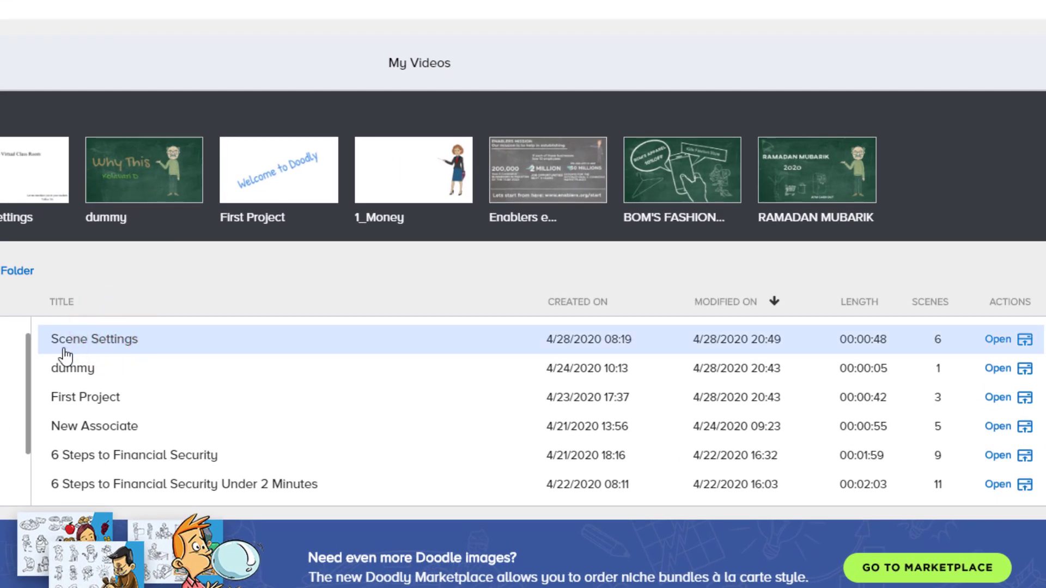
left_click(998, 340)
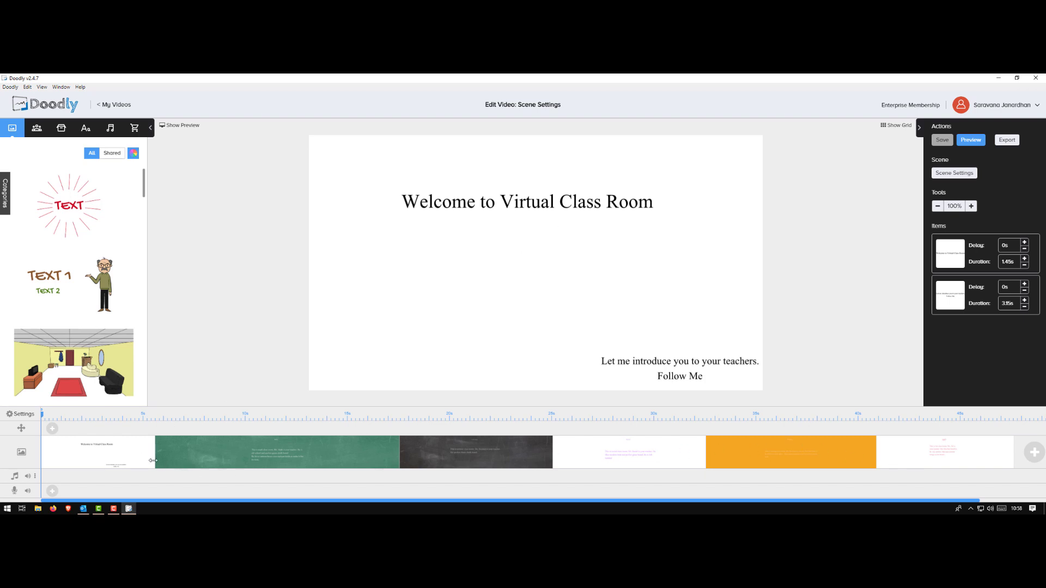
left_click(122, 452)
left_click(233, 454)
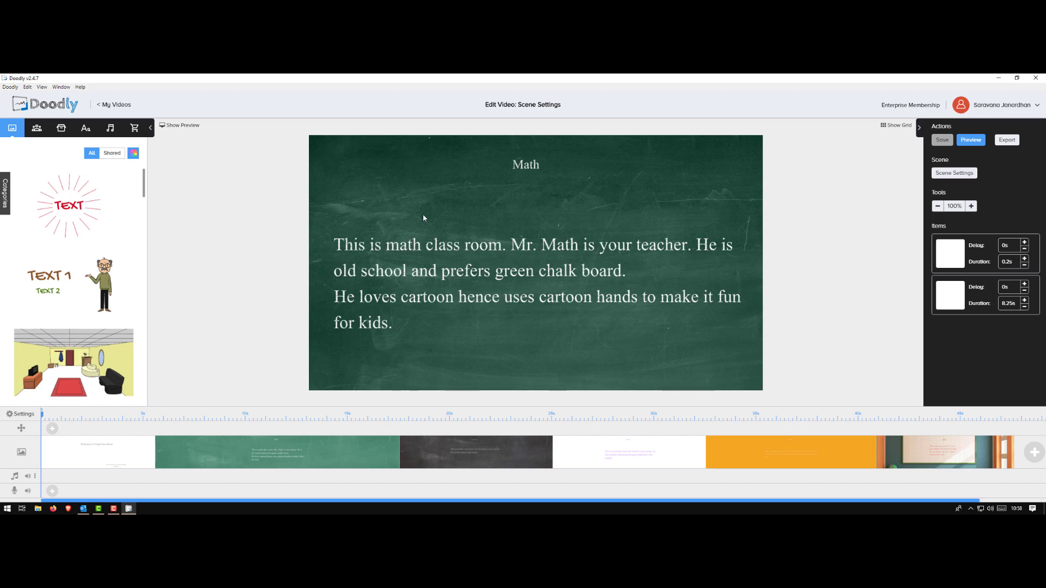
left_click(82, 454)
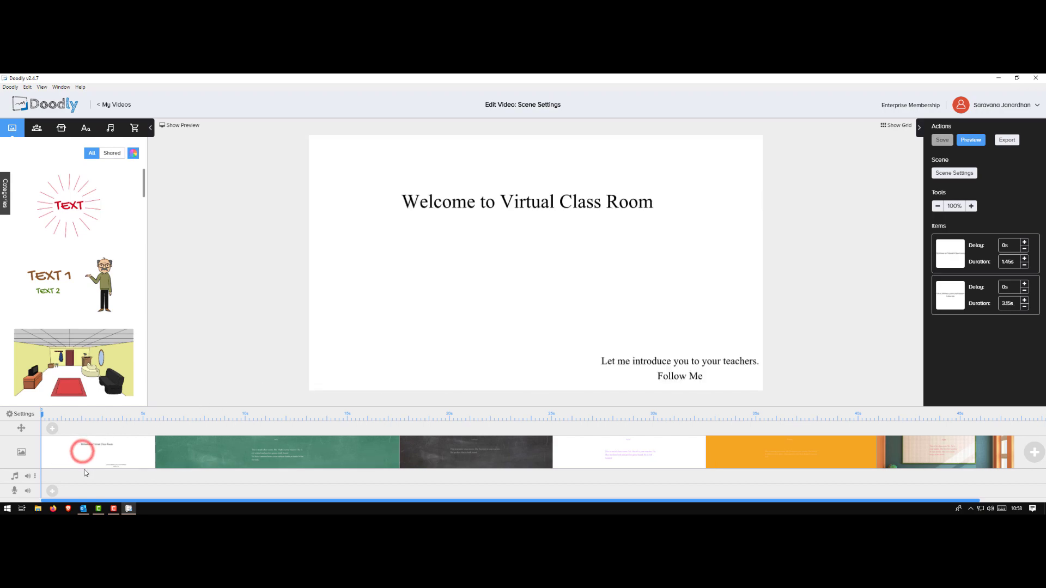
left_click(212, 455)
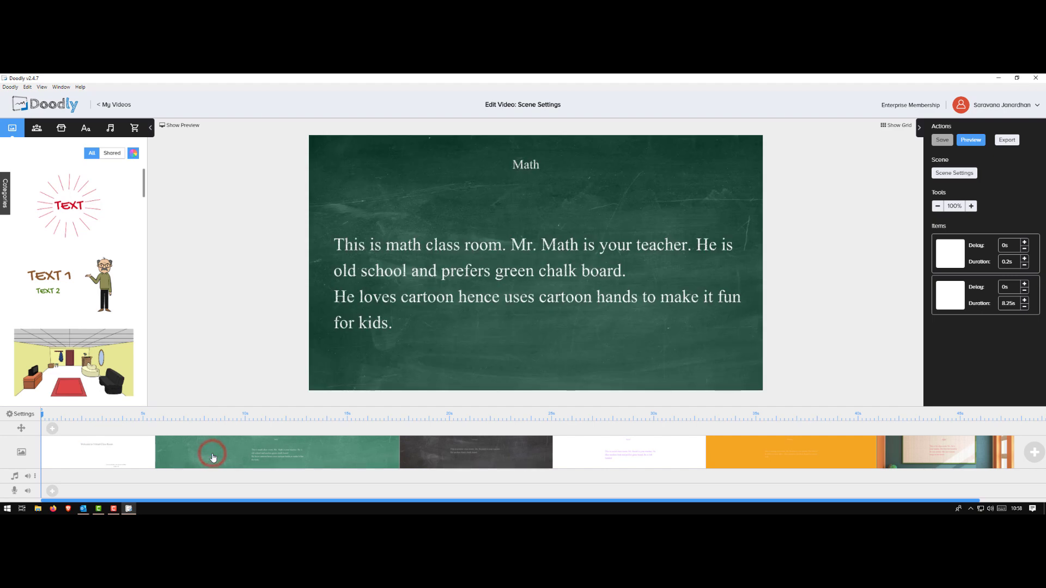
left_click(472, 461)
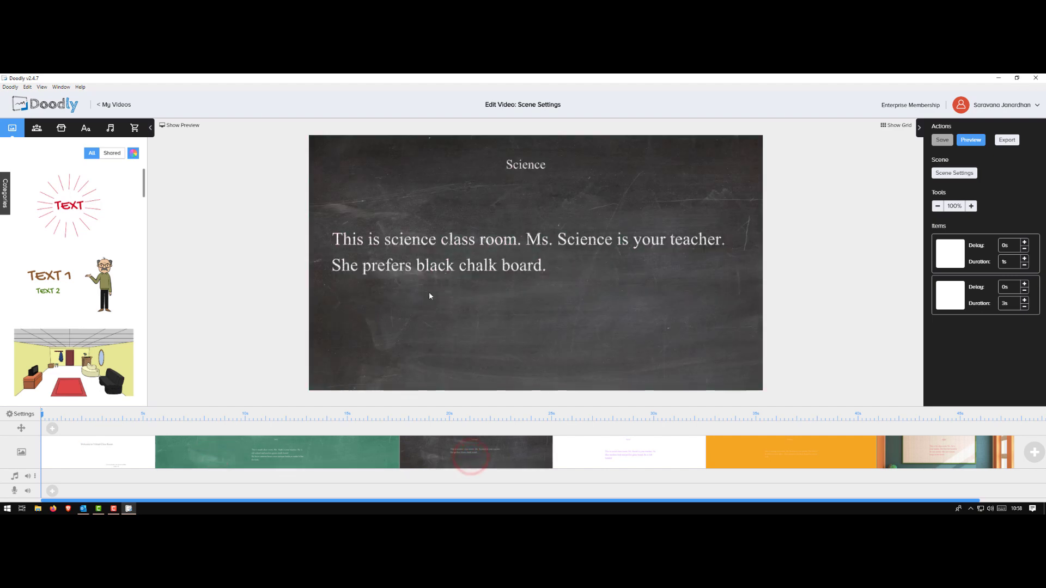
left_click(616, 452)
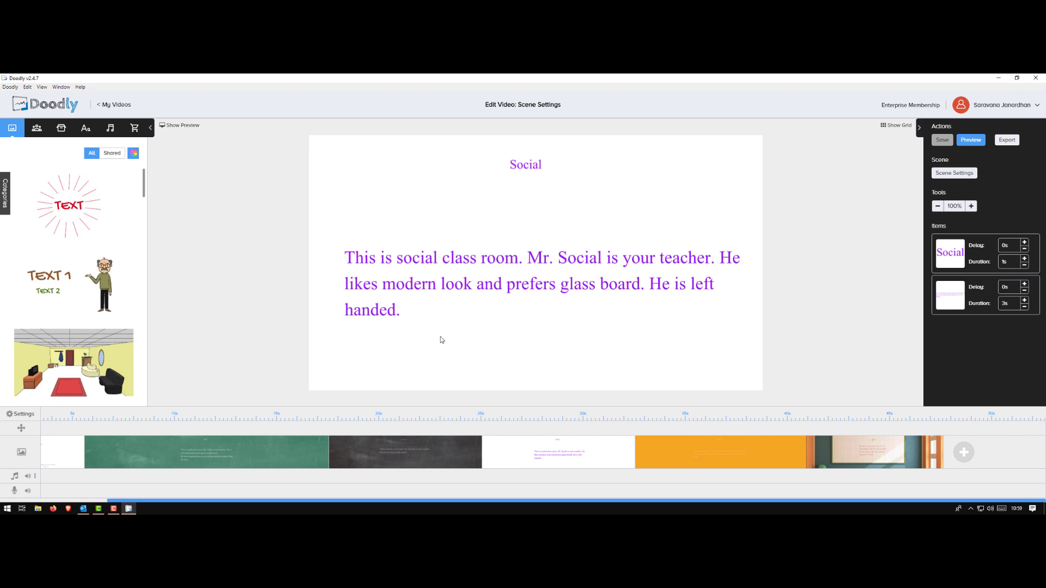
left_click(680, 451)
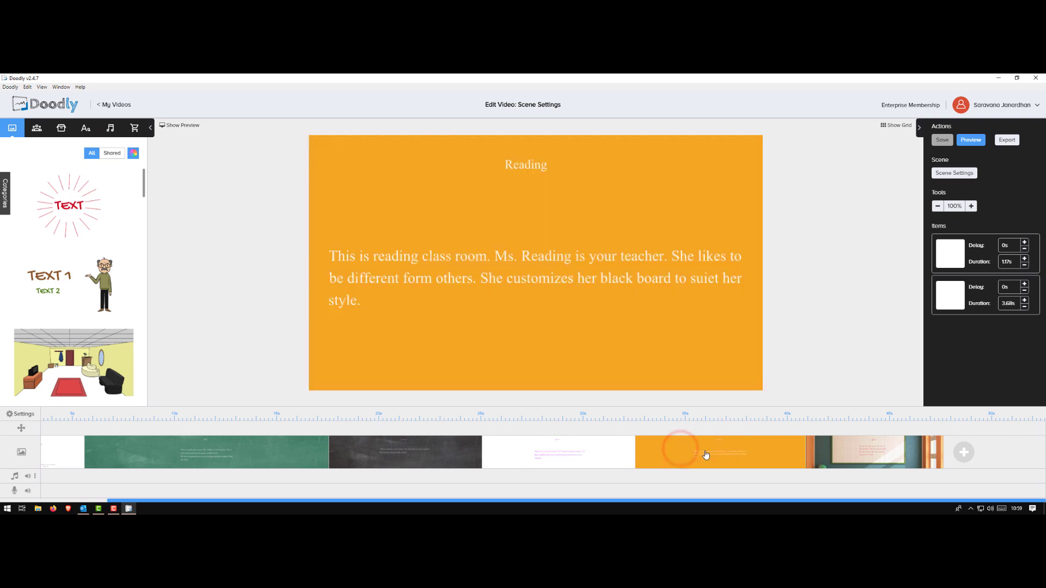
left_click(878, 454)
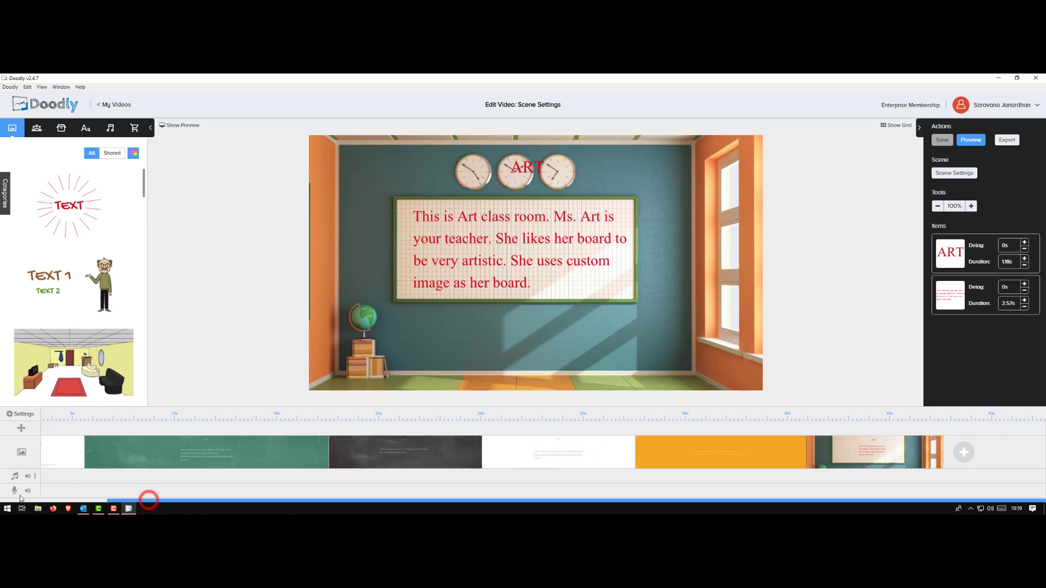
left_click_drag(147, 500, 52, 497)
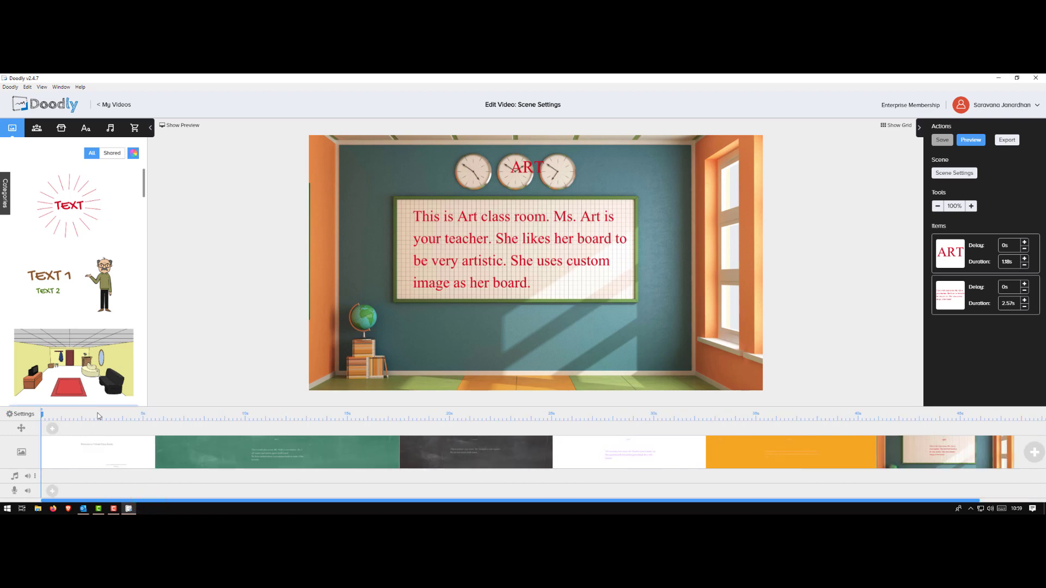
left_click(85, 451)
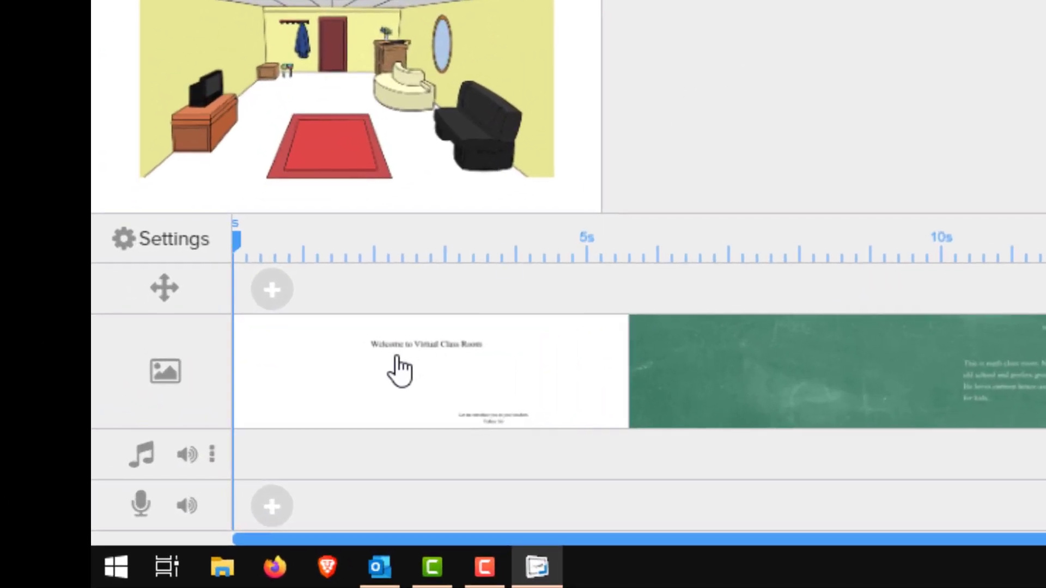
left_click(401, 371)
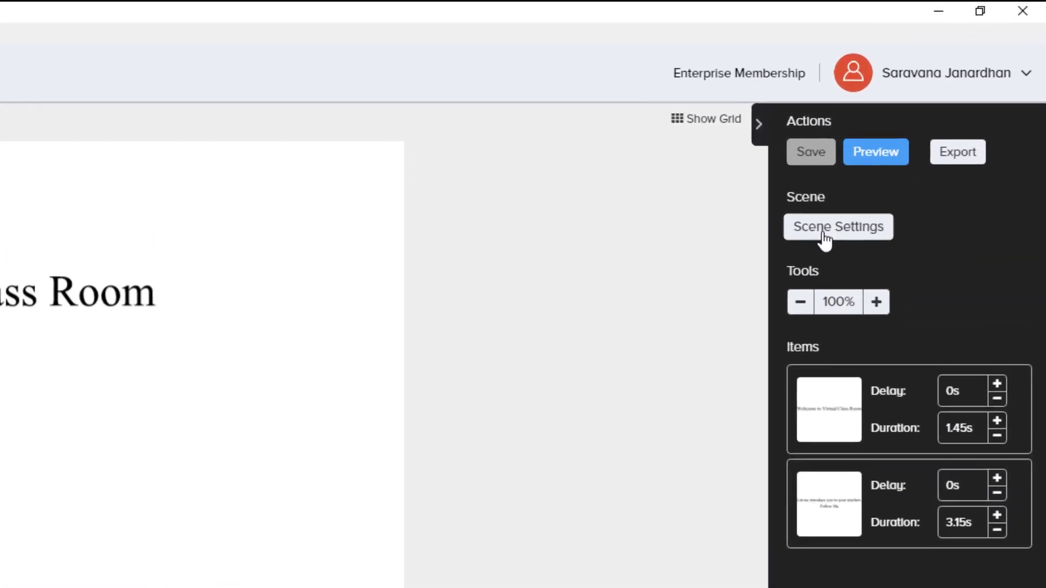
left_click(948, 175)
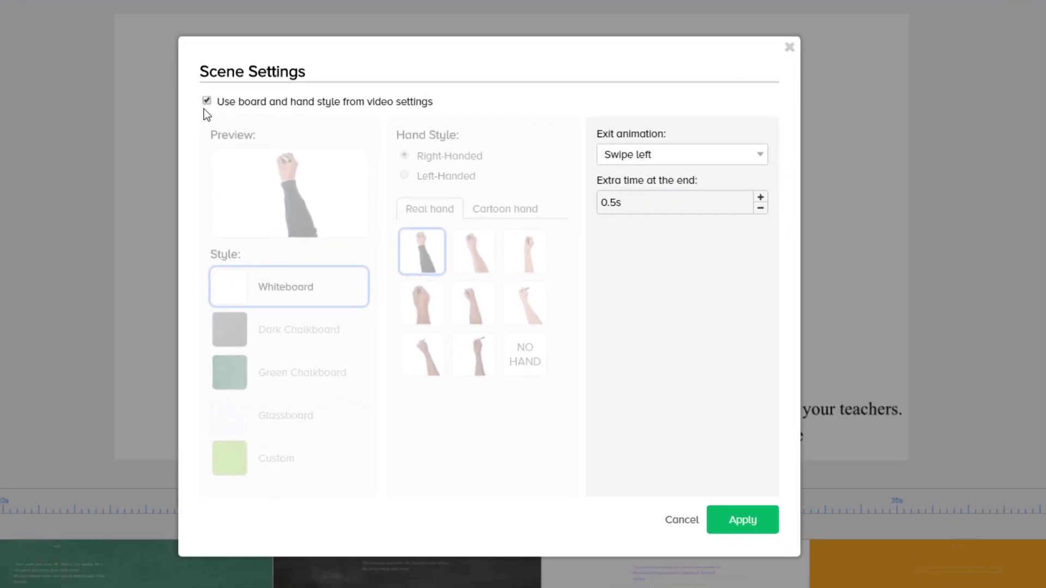
left_click(207, 102)
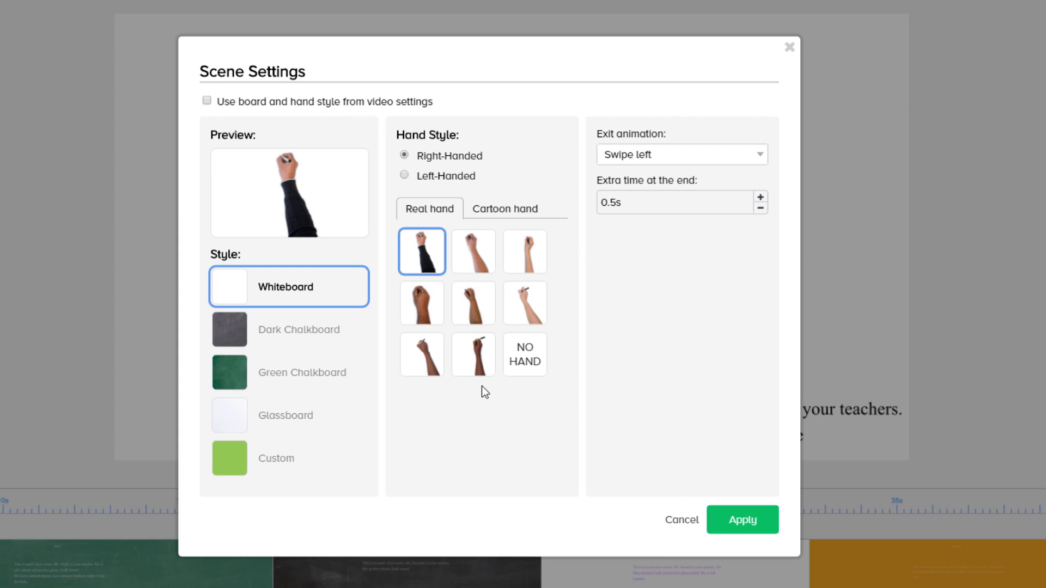
left_click(517, 210)
left_click(429, 212)
left_click(733, 156)
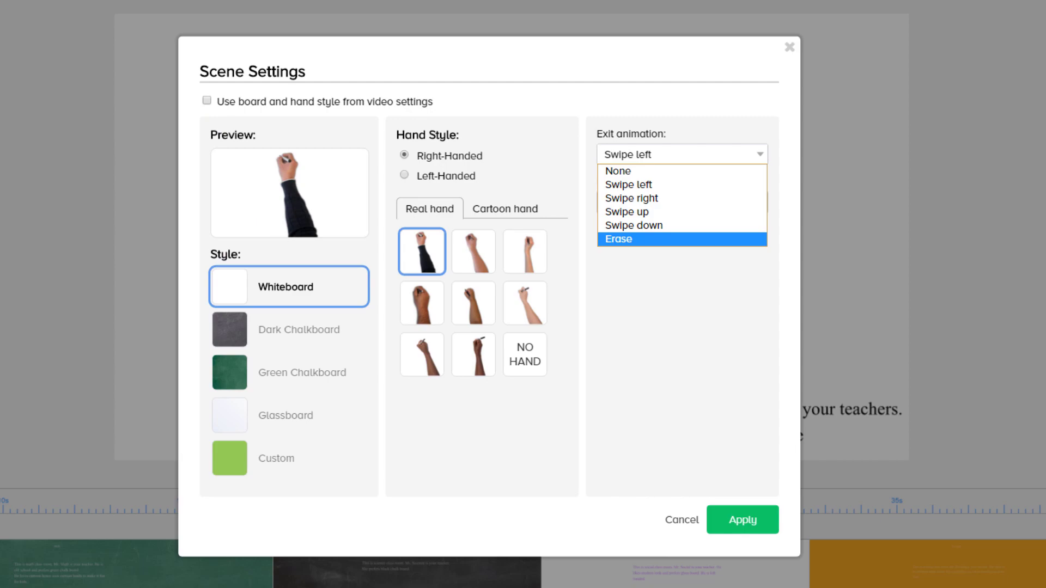
left_click(681, 519)
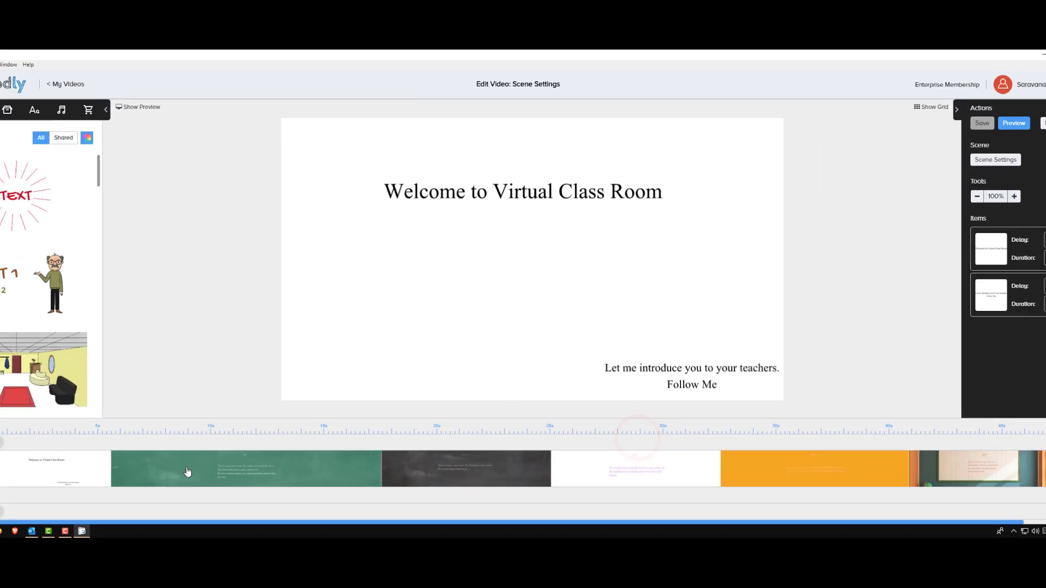
Step: Review the Math scene's Green Chalkboard, cartoon-hand, Swipe right settings unchanged, then show the Science scene
left_click(223, 452)
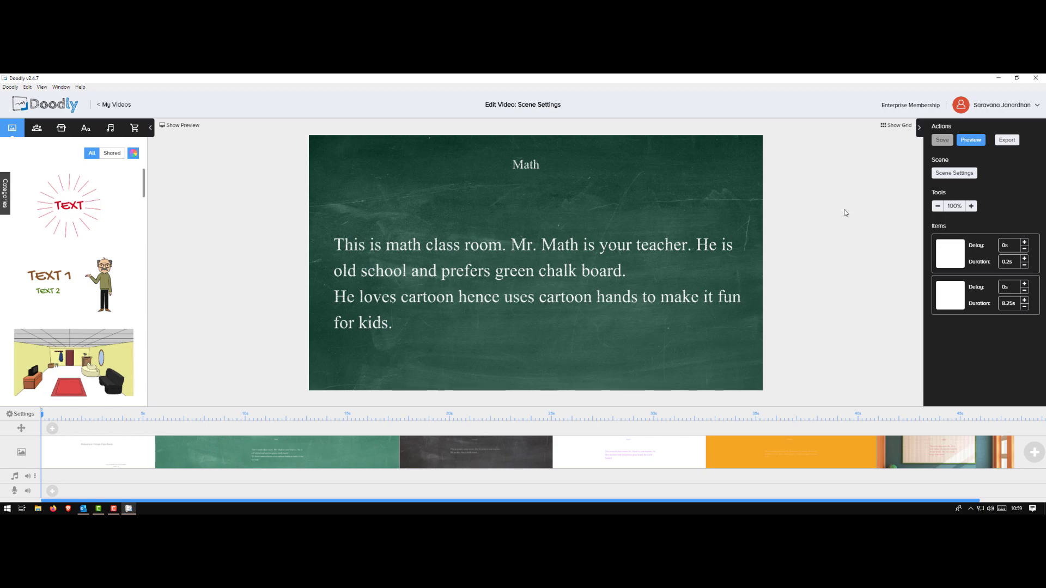
left_click(961, 173)
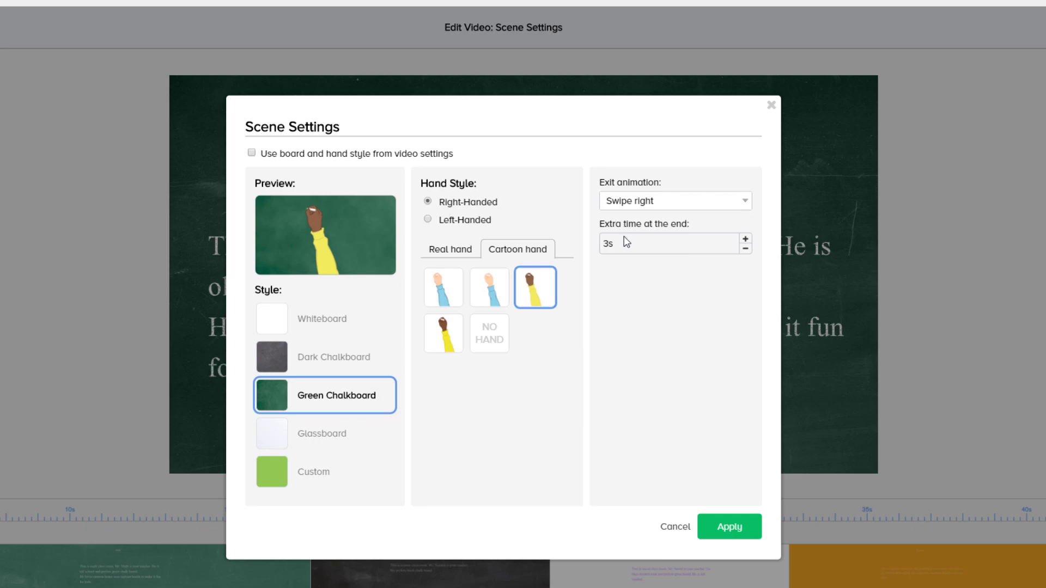
left_click(675, 526)
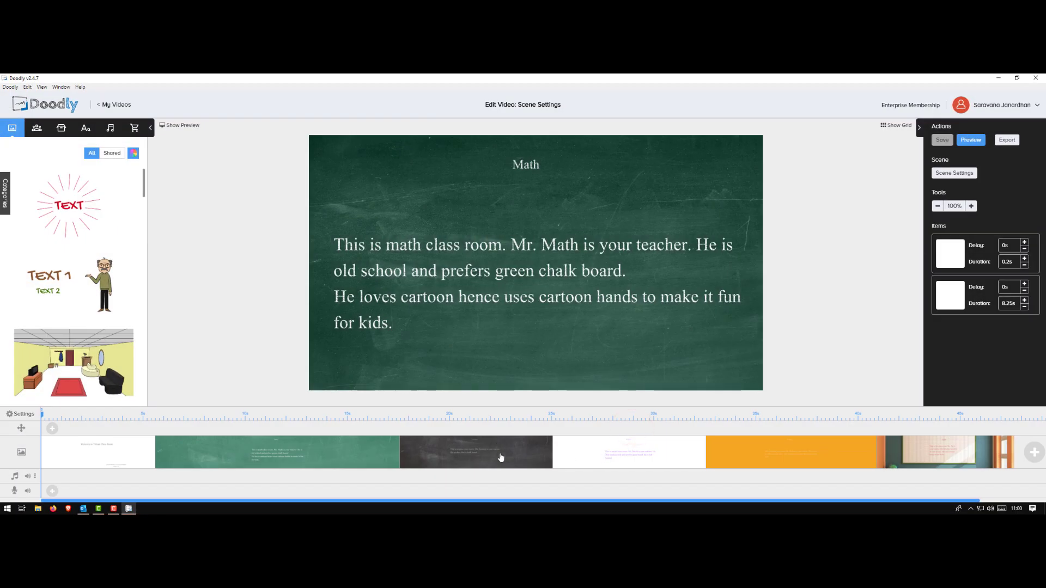
left_click(497, 466)
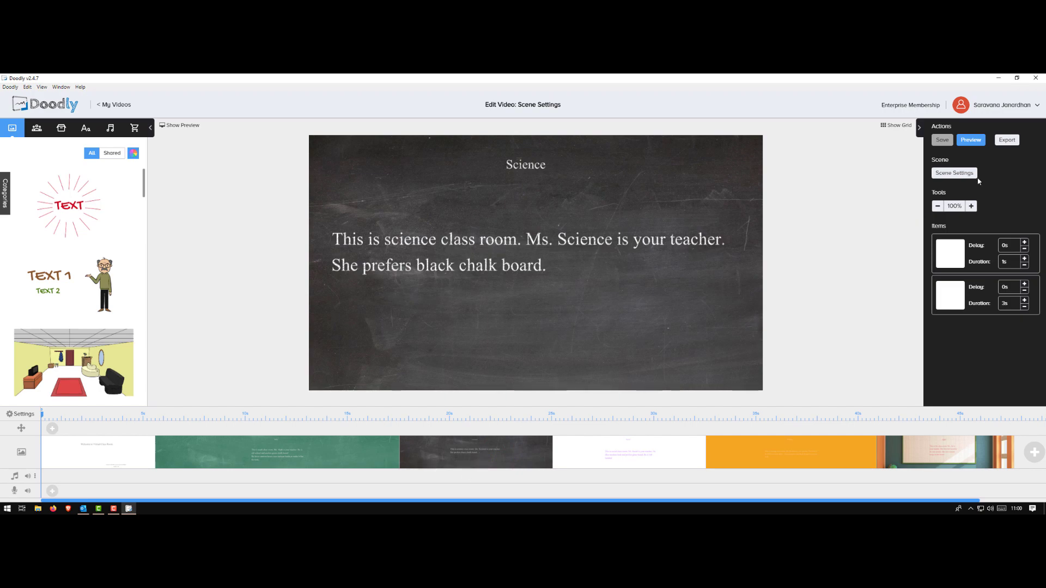
Step: Check the Science and Social scene settings (Social: Glassboard, real hand, Swipe down, 3s) without changes
left_click(973, 174)
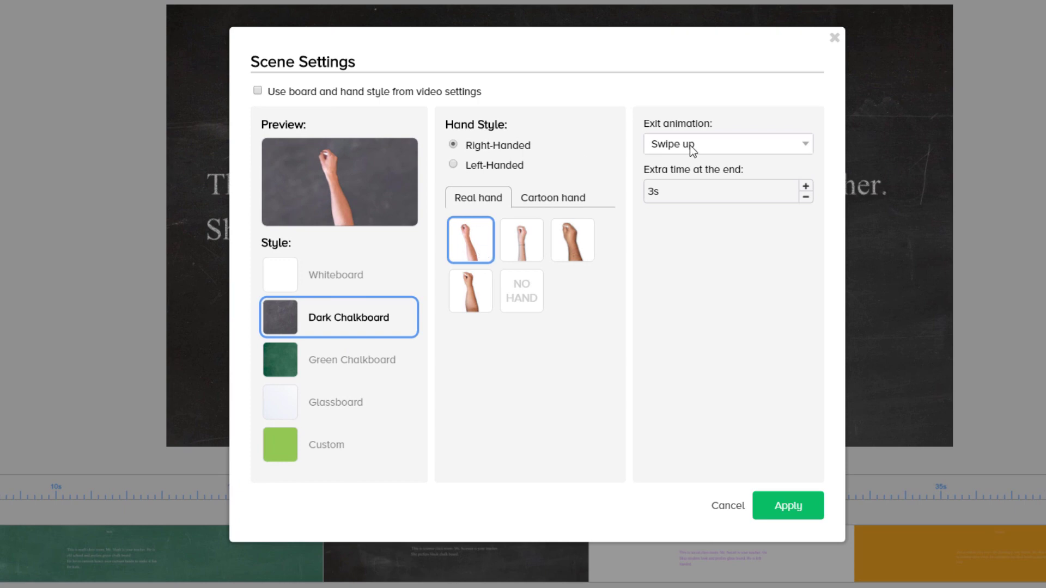
left_click(728, 506)
left_click(653, 468)
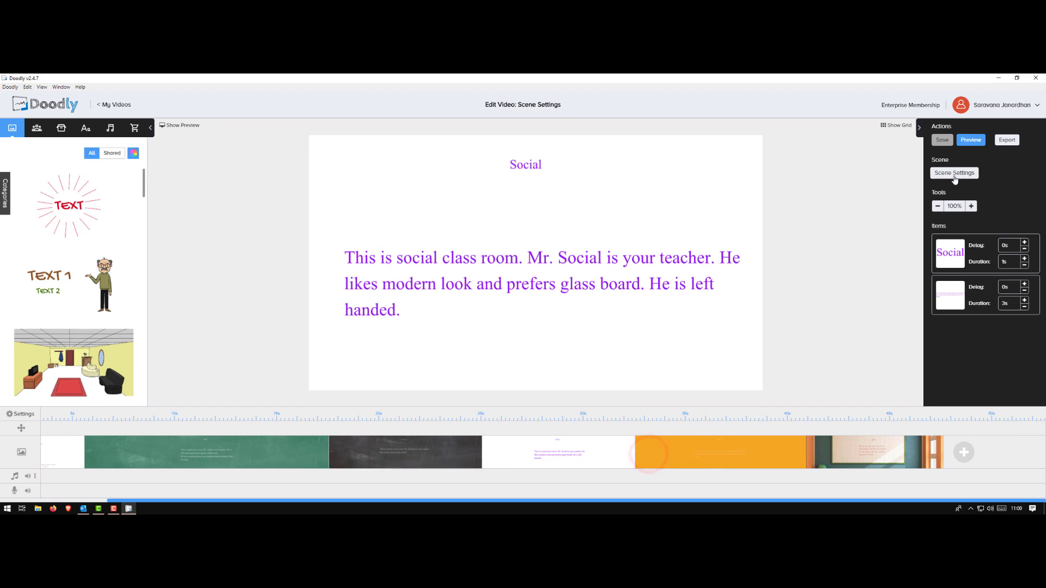
left_click(965, 170)
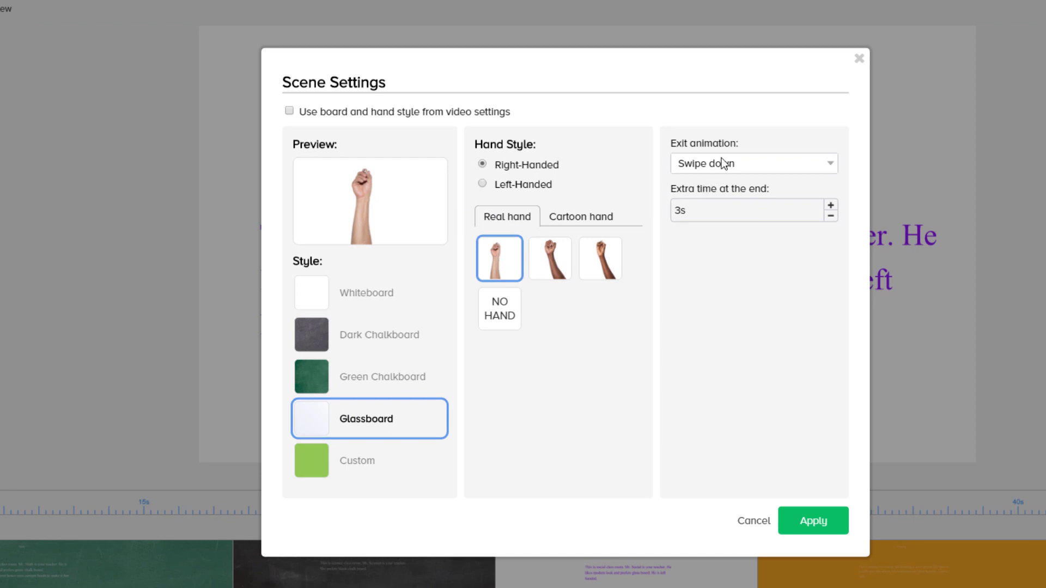
left_click(755, 521)
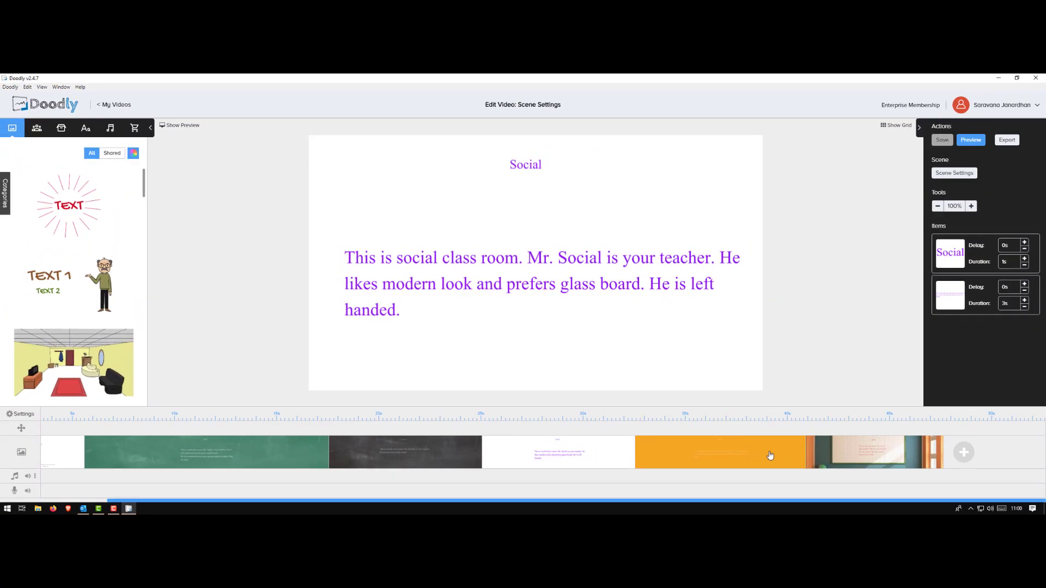
left_click(769, 456)
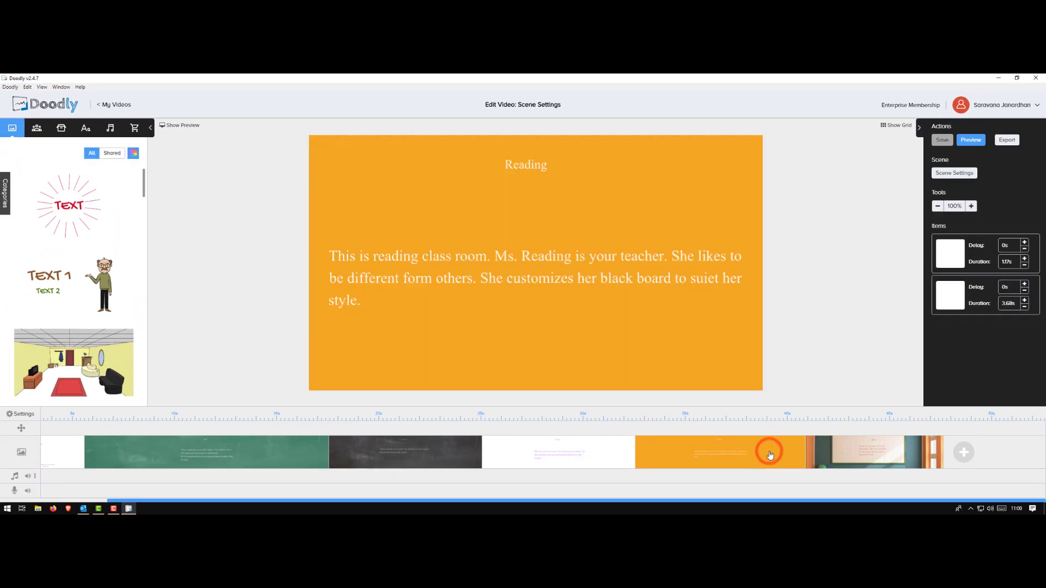
left_click(954, 173)
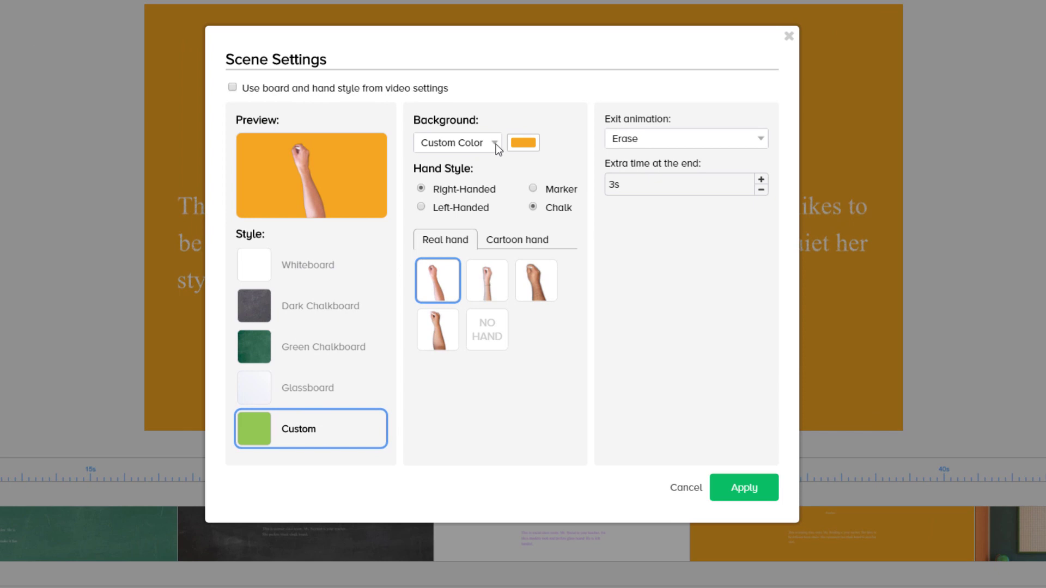
left_click(526, 145)
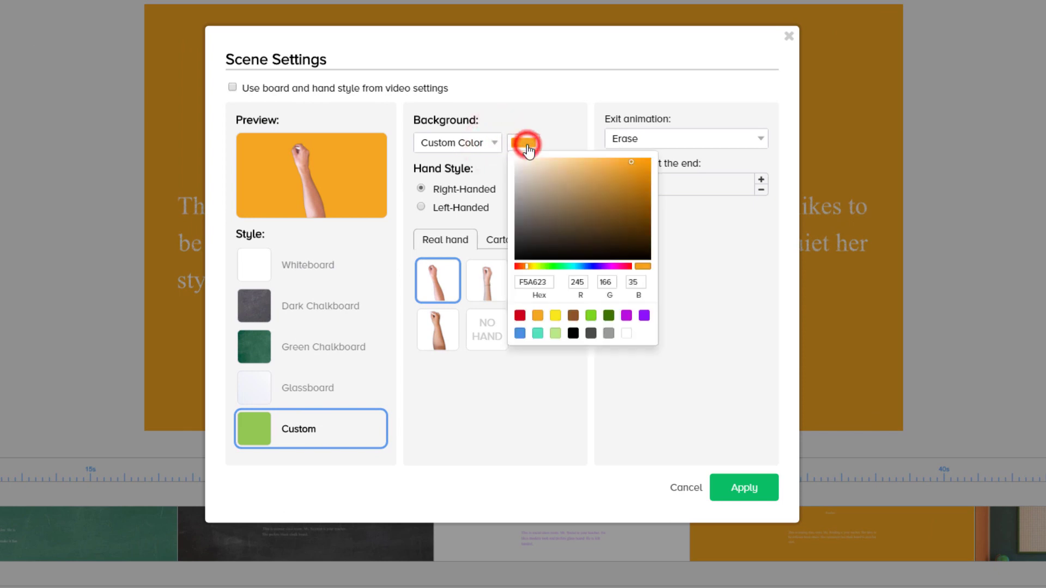
left_click(562, 102)
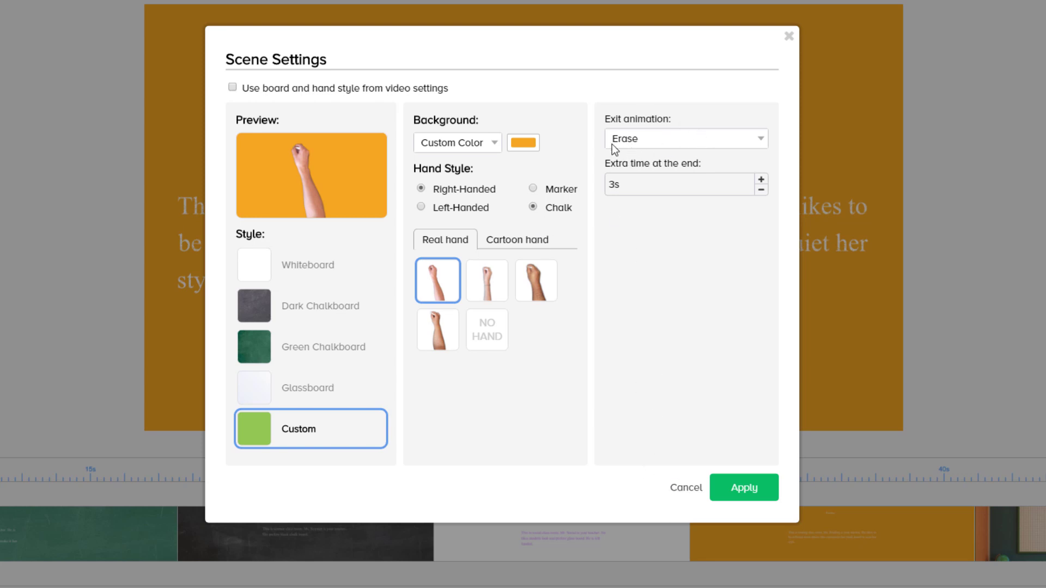
left_click(675, 488)
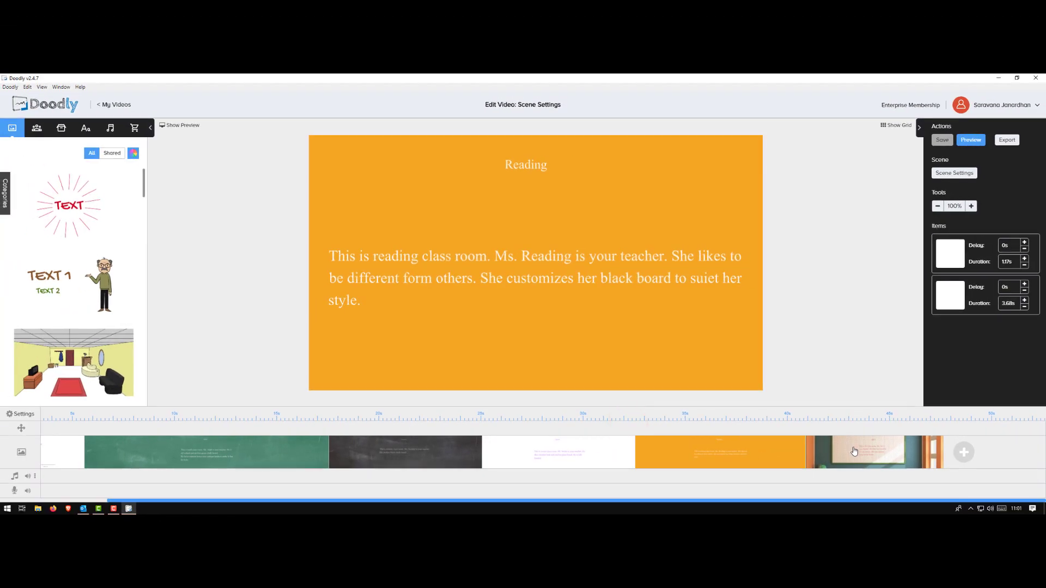
Step: Inspect the Art scene's Custom Image background settings, browsing for an image but cancelling everything unchanged
left_click(907, 467)
left_click(954, 173)
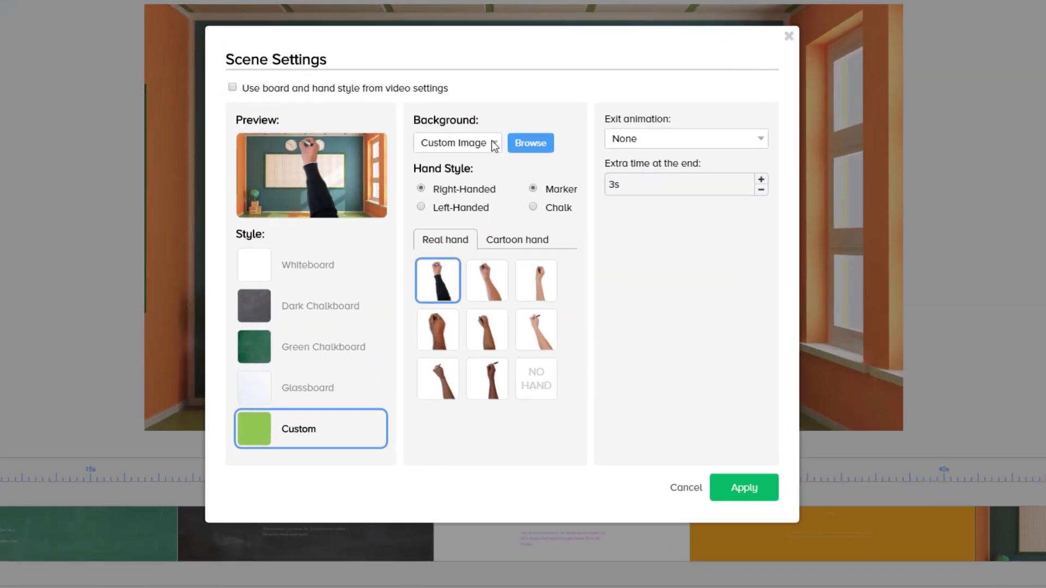
left_click(492, 143)
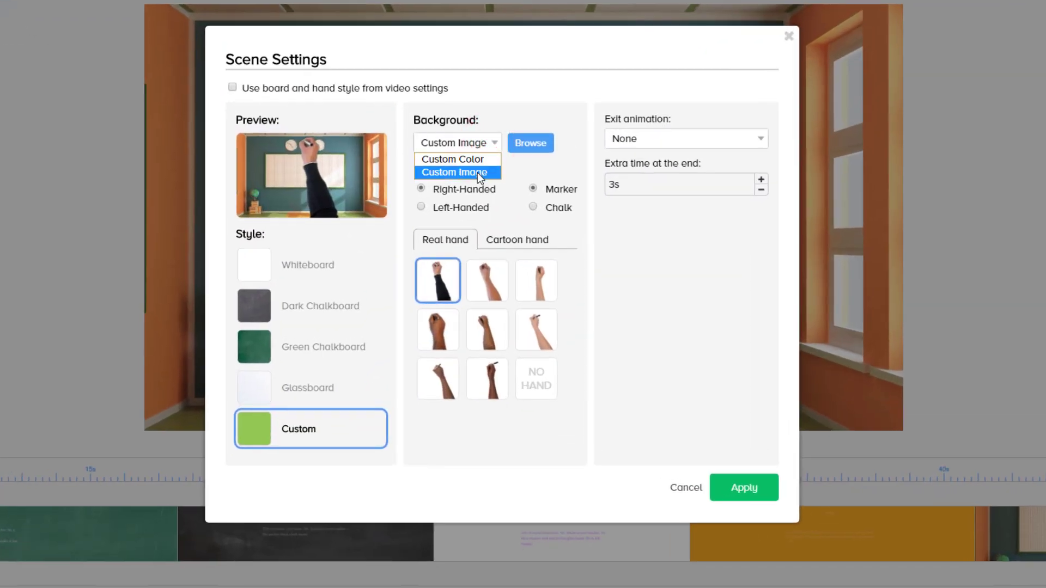
left_click(491, 109)
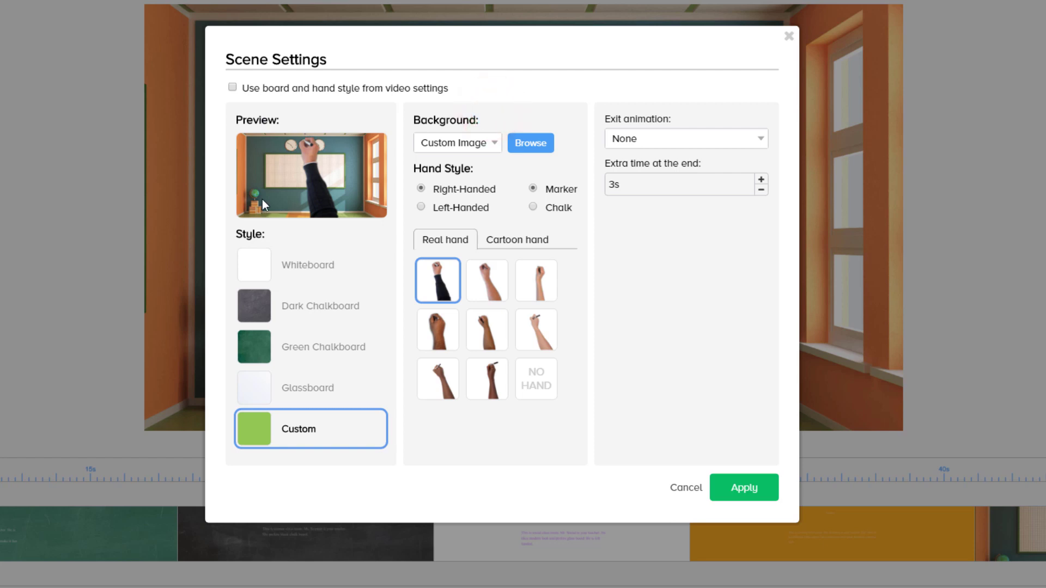
left_click(296, 428)
left_click(488, 139)
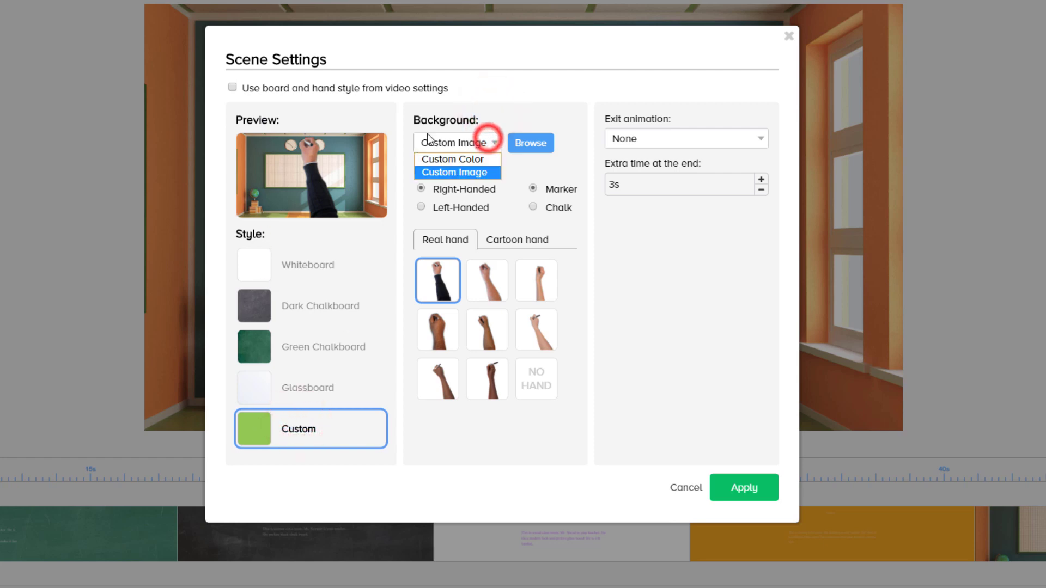
left_click(458, 173)
left_click(537, 148)
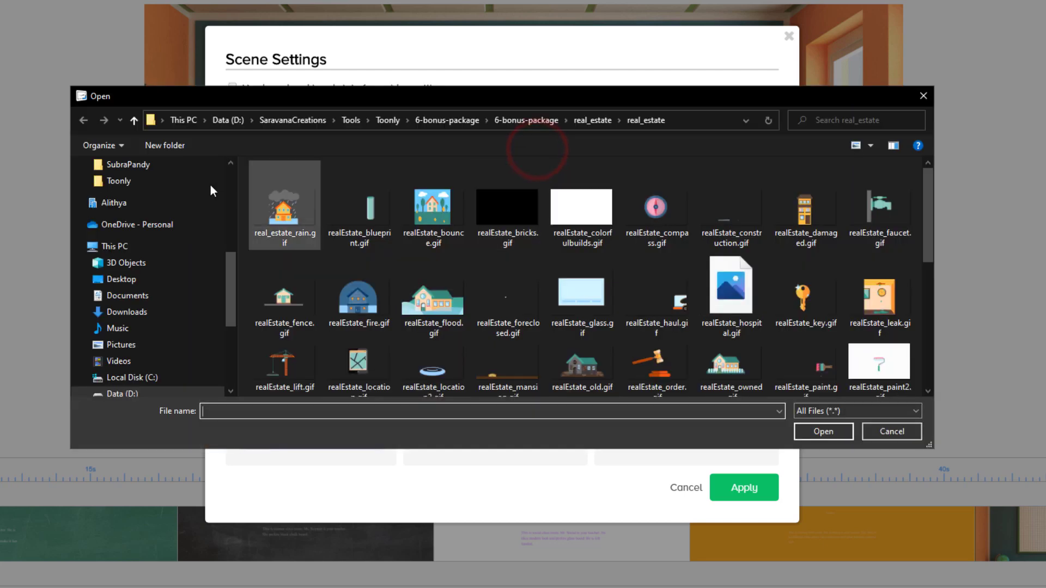
left_click(891, 433)
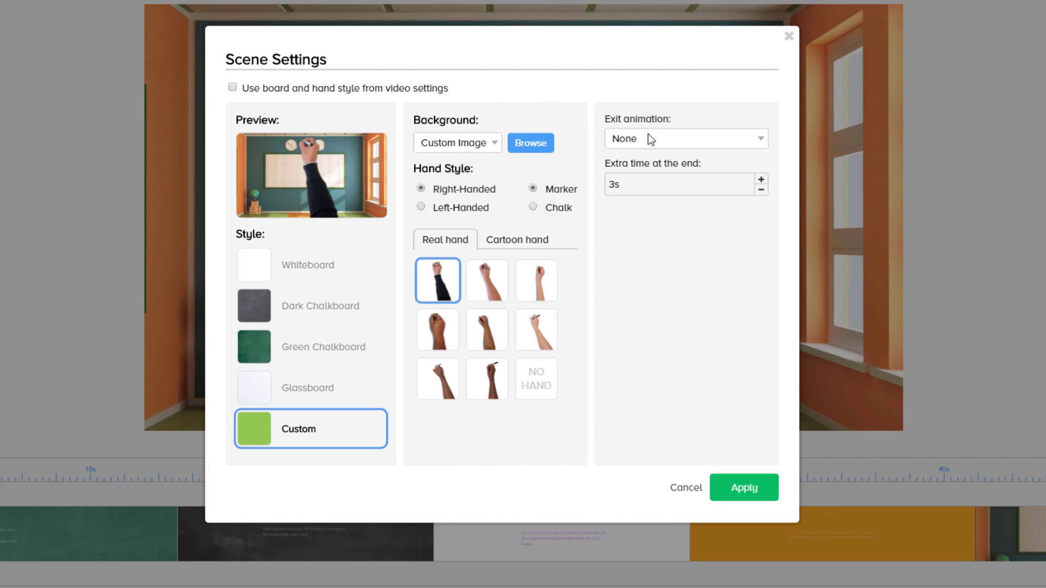
left_click(678, 488)
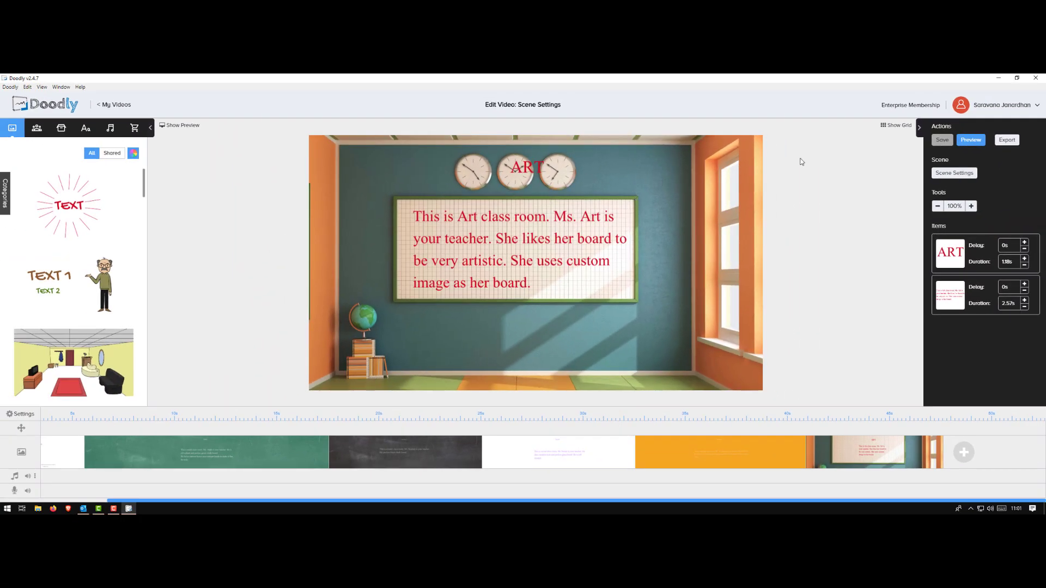
Step: Play a preview of the whole six-scene video
left_click(971, 140)
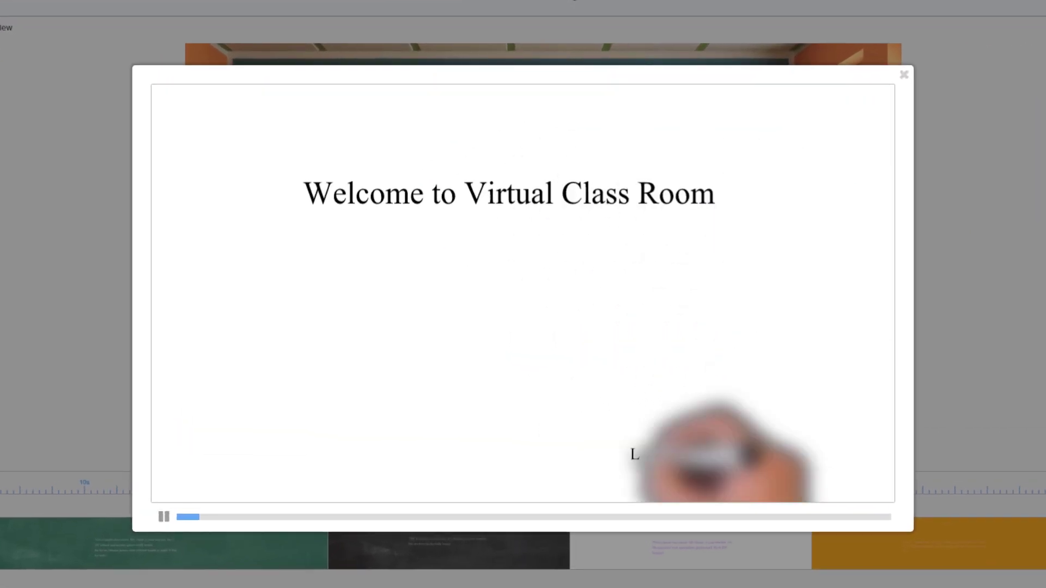